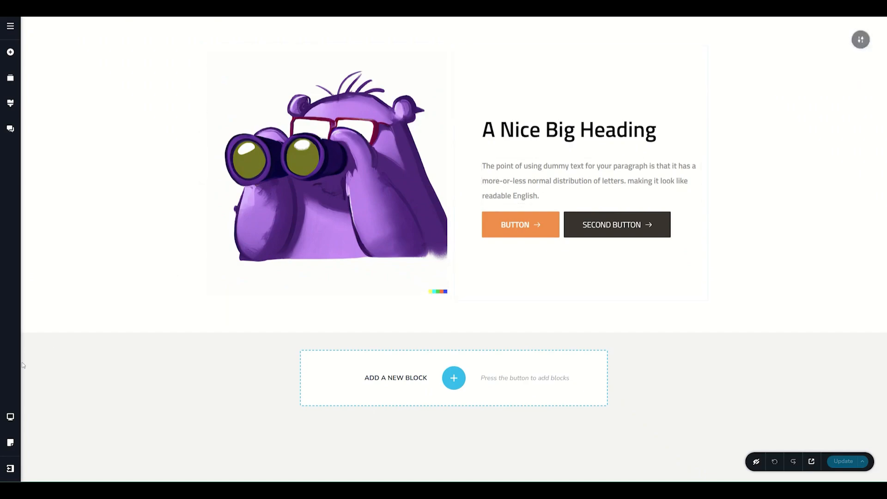
- Preview the page in the tablet and mobile views and return to the desktop view
click(14, 416)
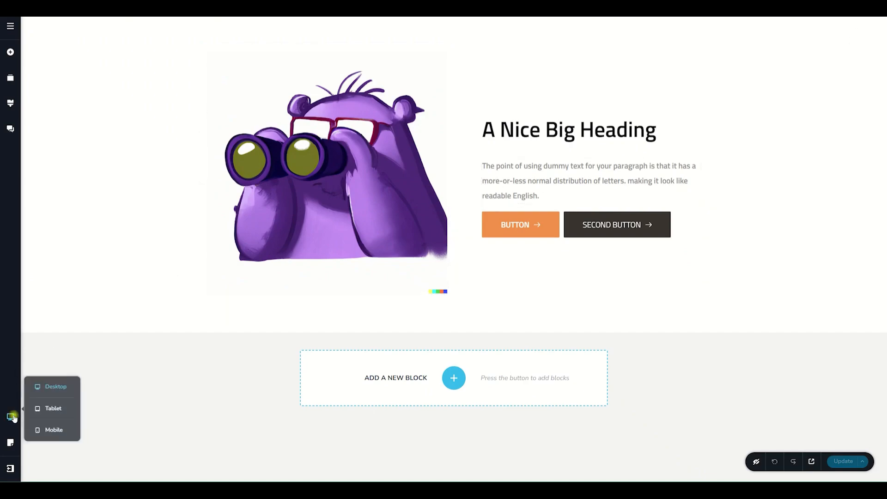
click(57, 410)
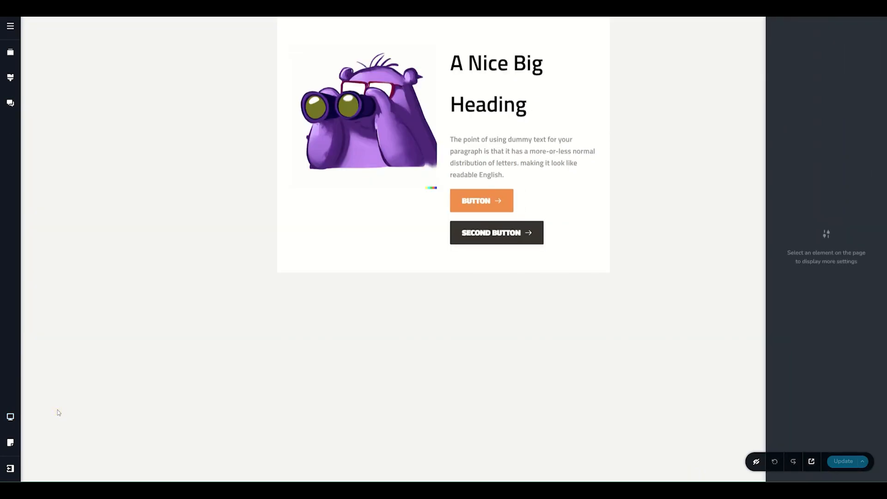
click(11, 418)
click(11, 418)
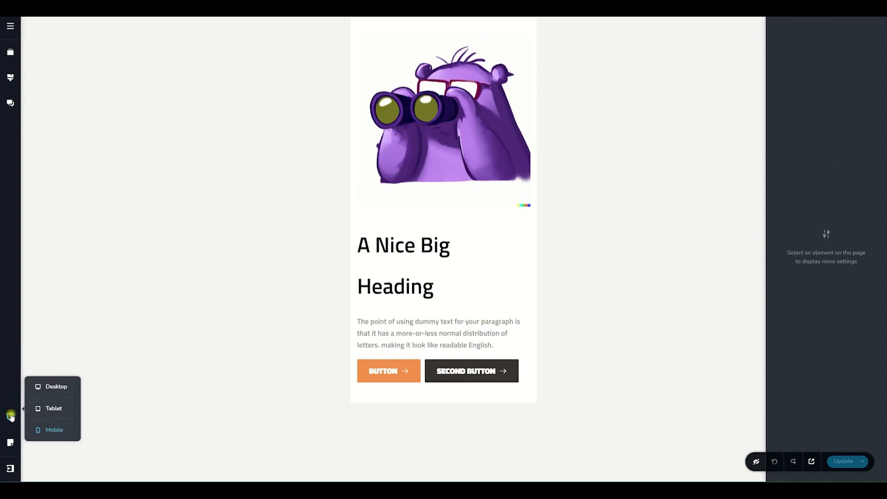
click(46, 391)
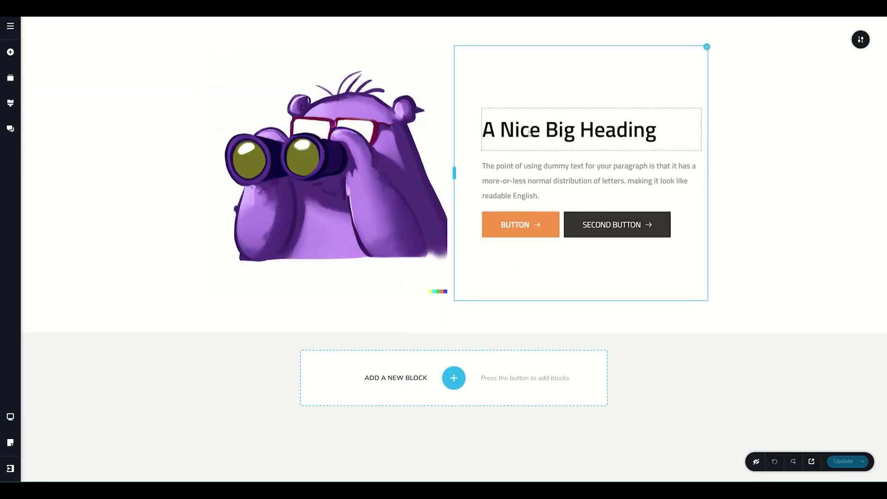
- Compare the editing options offered for the heading in the desktop view with those in the tablet view
click(529, 133)
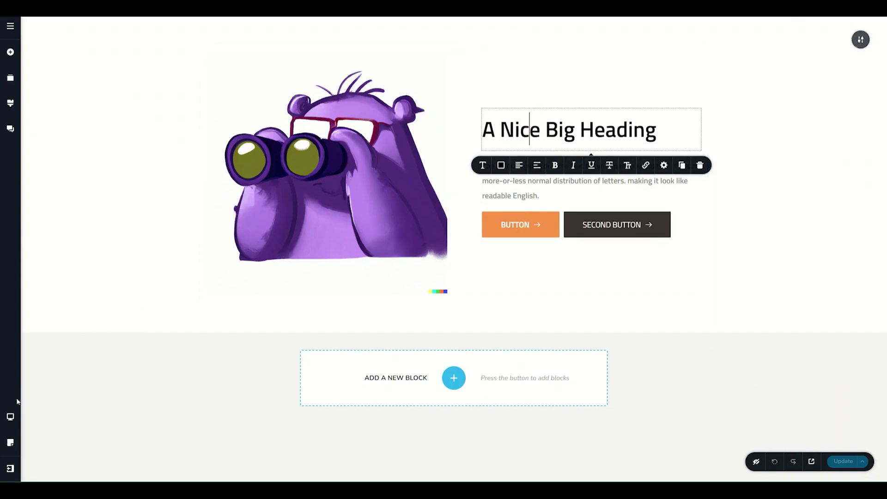
click(13, 419)
click(51, 409)
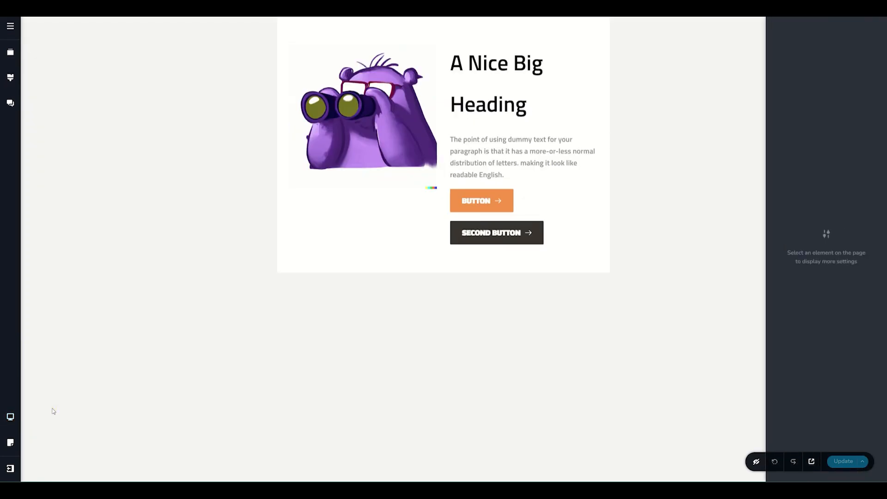
click(508, 64)
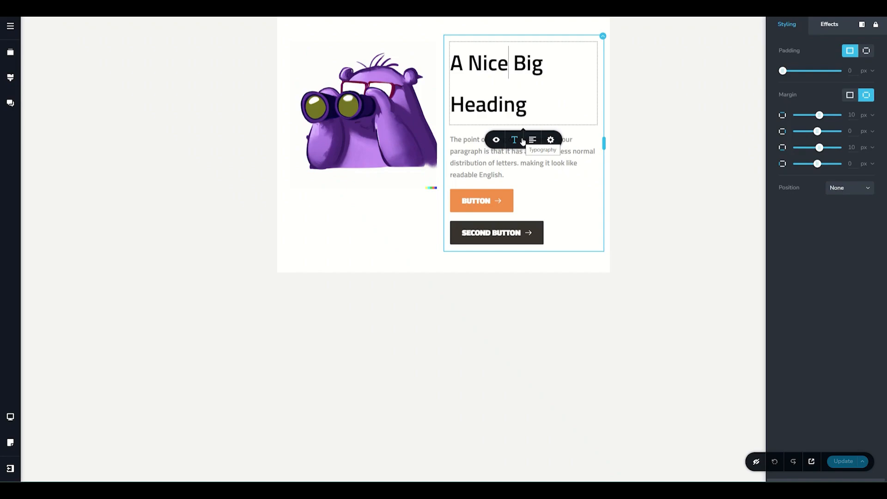
- Examine the heading's editing options in the mobile view and return to the desktop view
click(10, 417)
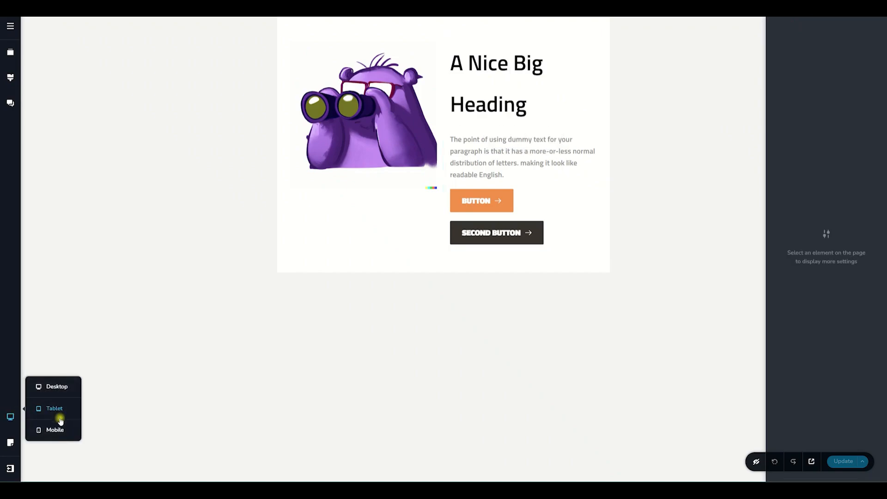
click(55, 431)
click(401, 245)
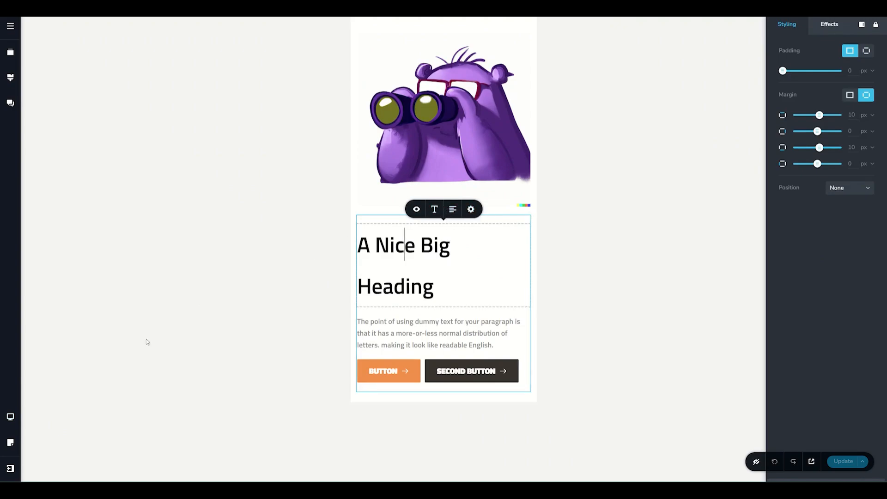
click(11, 416)
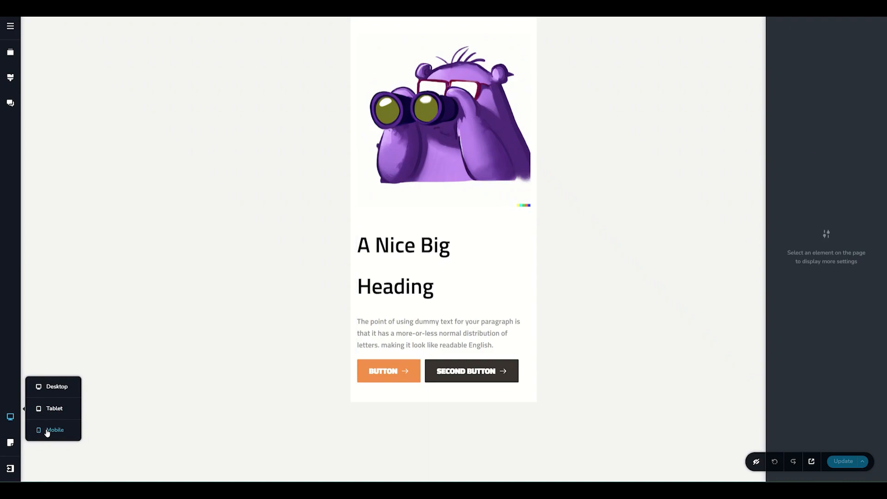
click(50, 387)
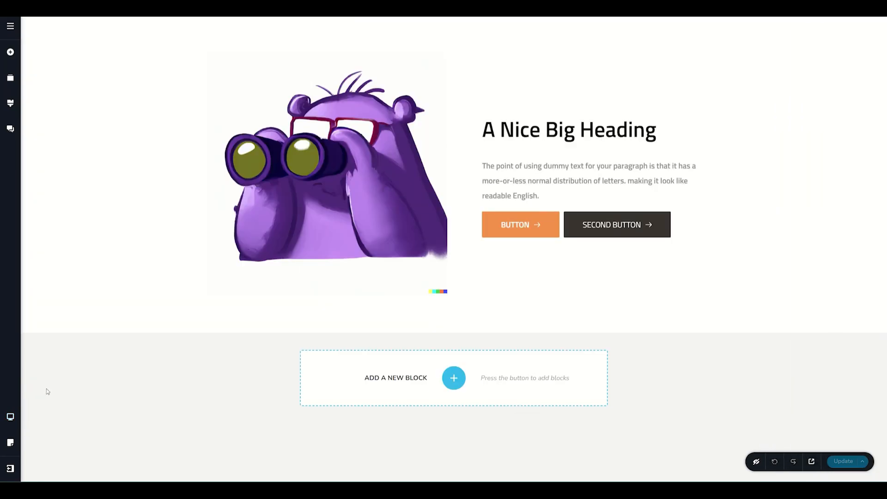
- Check the orange button's editing options in the desktop view and switch to the tablet view
click(516, 224)
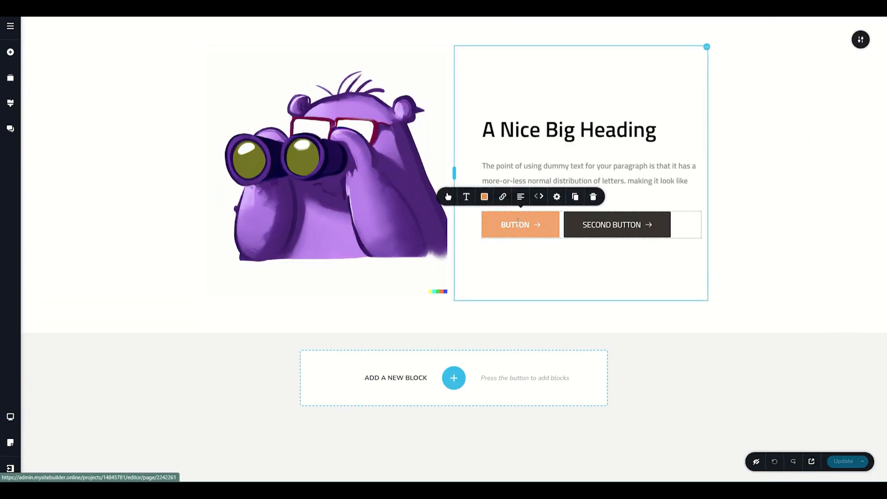
click(10, 417)
click(55, 410)
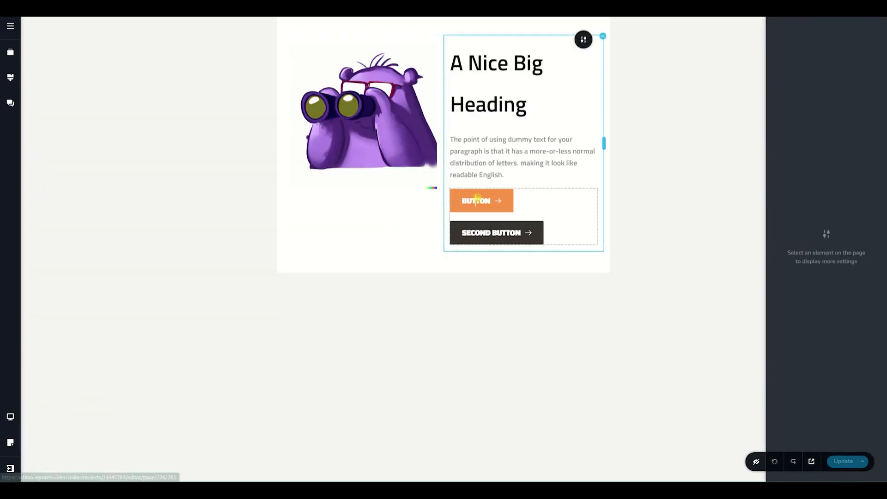
- Set the orange button's text size to 16 px in the tablet view
click(460, 196)
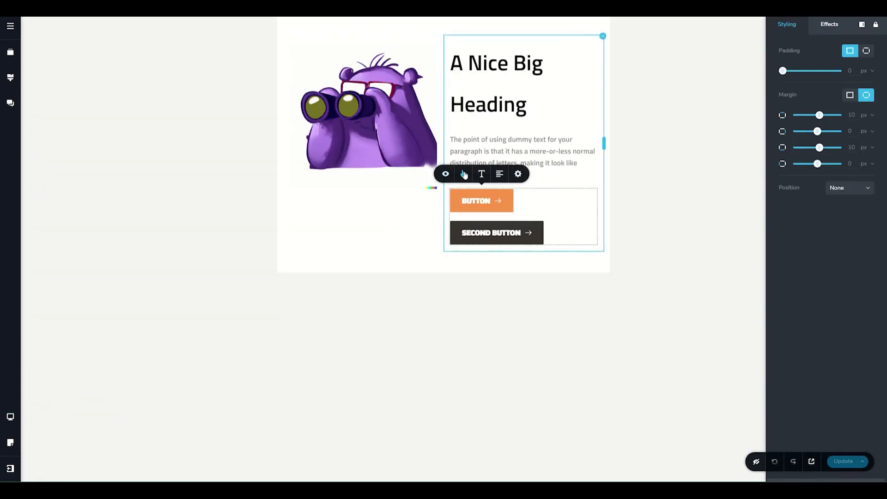
click(464, 174)
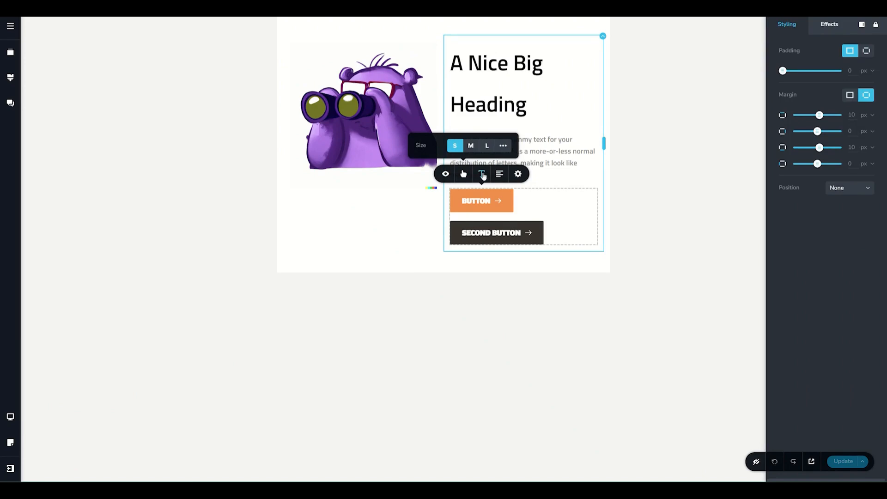
click(482, 174)
click(471, 122)
click(471, 122)
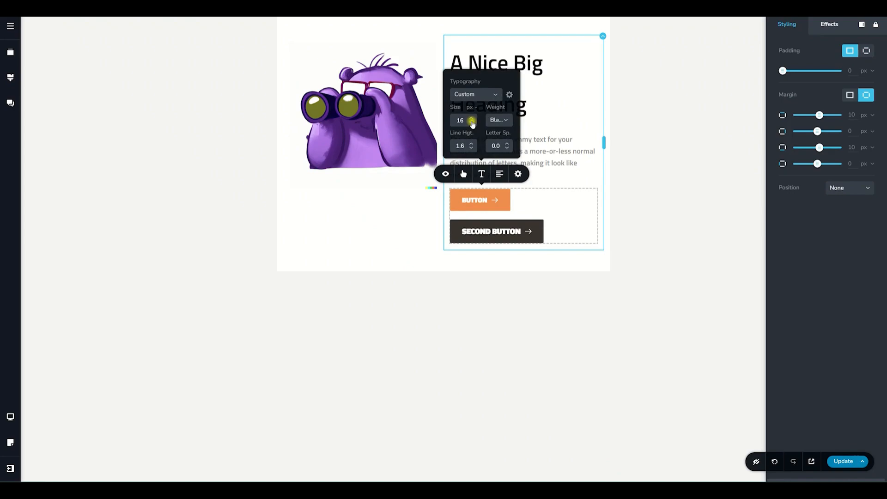
- Set the dark second button's text size to 16 px in the tablet view
click(481, 231)
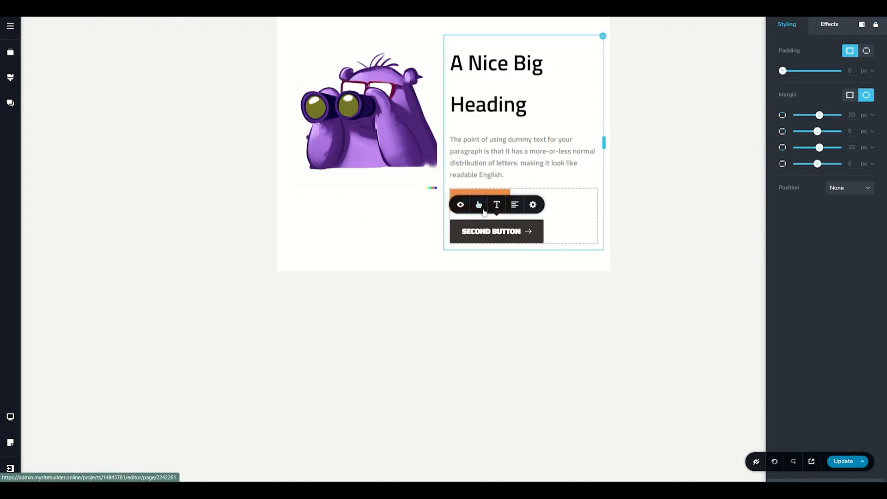
click(496, 204)
click(486, 153)
click(486, 153)
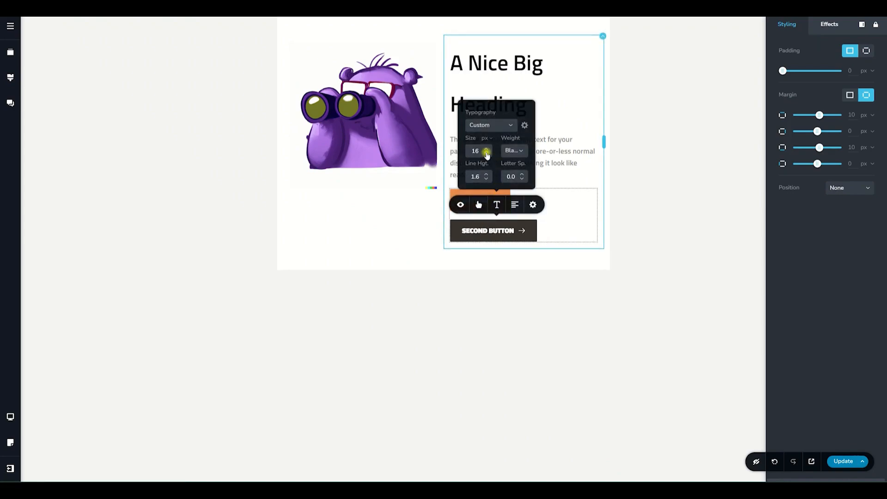
- Give the orange button a custom size with a width of 19 px
click(464, 195)
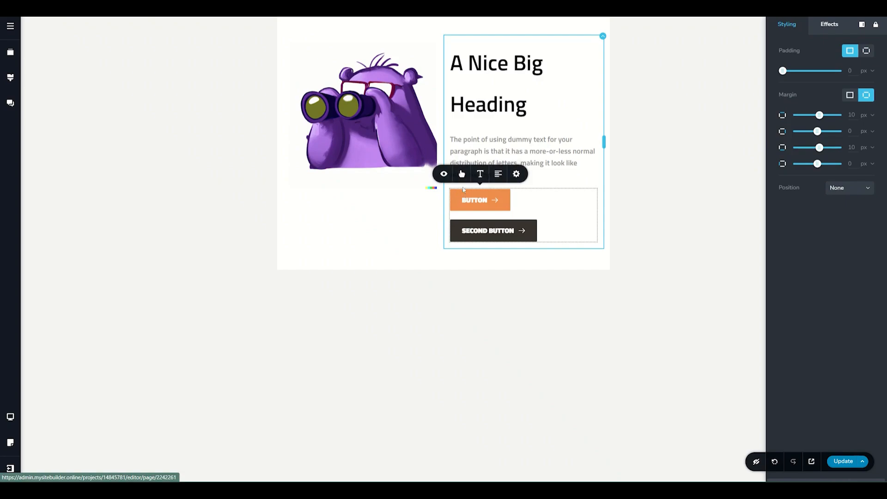
click(462, 173)
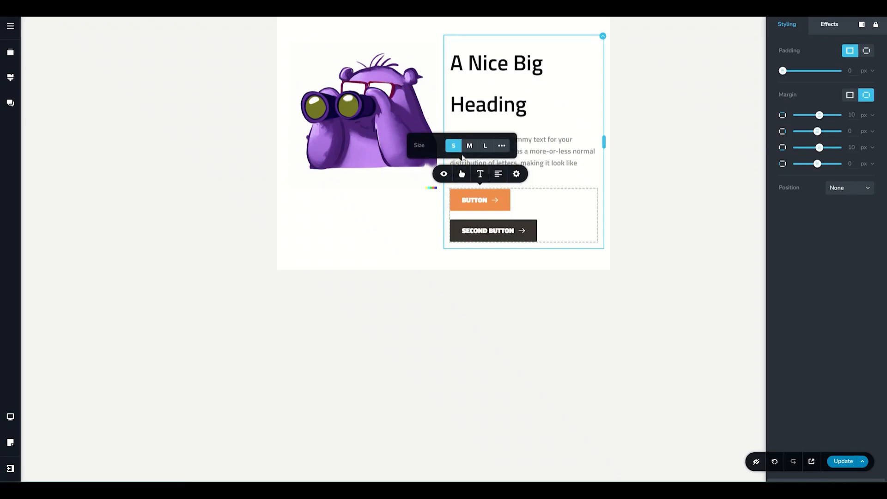
click(501, 146)
drag(449, 138, 449, 135)
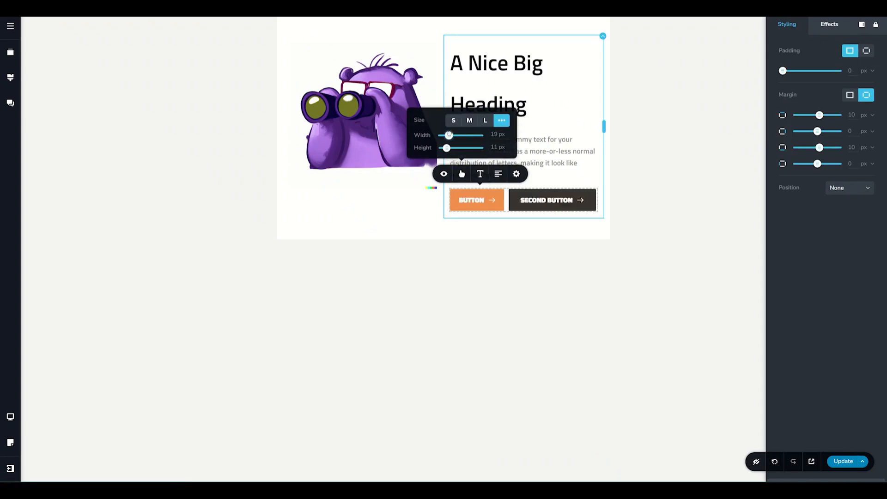
- Give the dark second button a custom size and slightly reduce its width
click(572, 197)
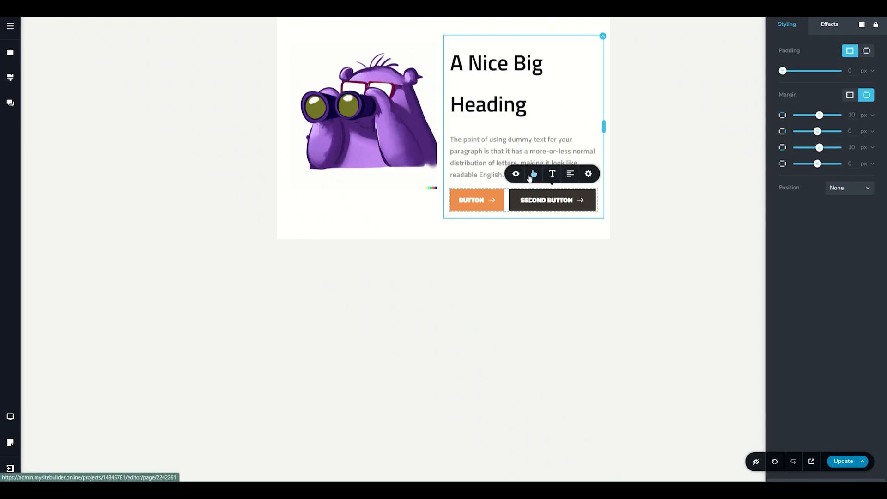
click(533, 174)
click(573, 148)
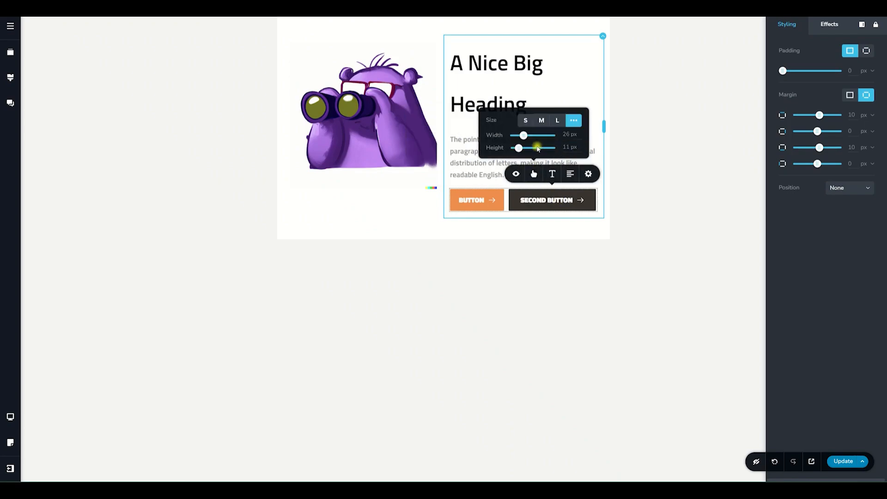
drag(524, 140, 520, 140)
click(593, 156)
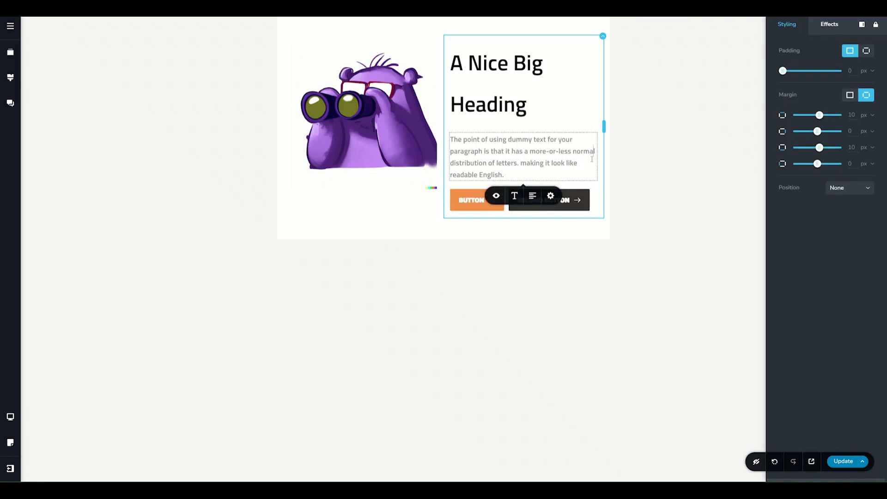
- Check the page layout in the desktop view and return to the tablet view
click(11, 418)
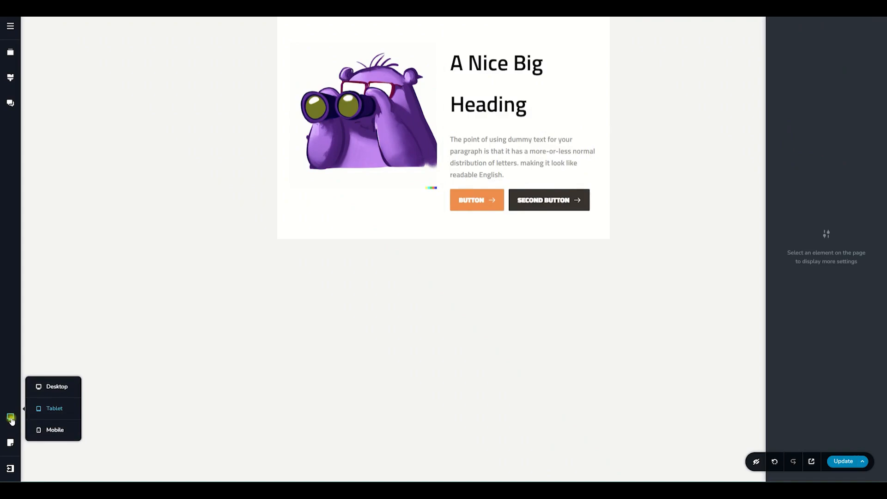
click(48, 387)
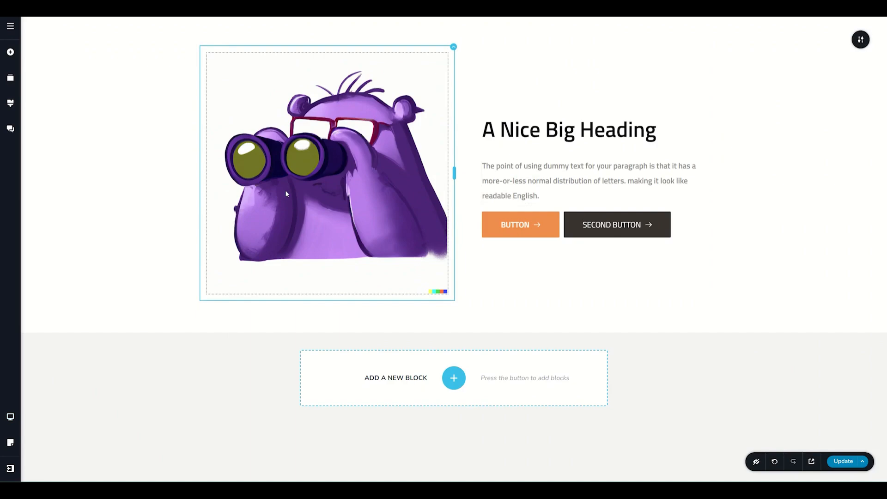
click(13, 417)
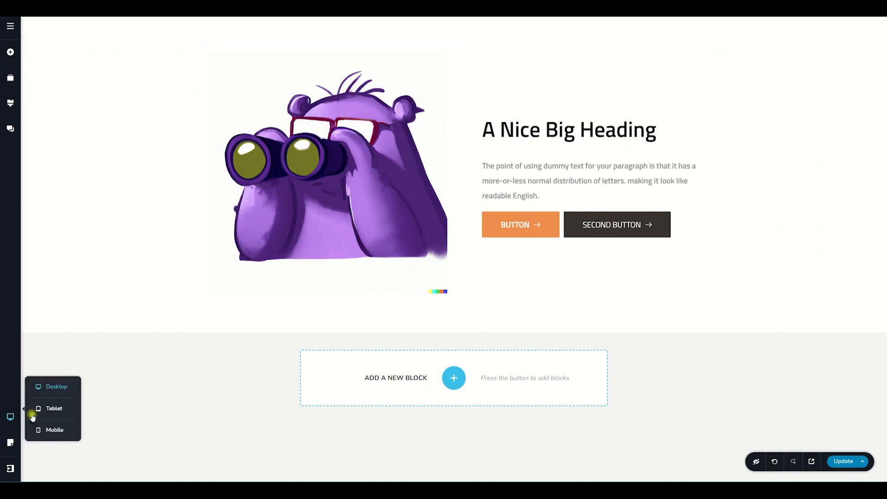
click(43, 410)
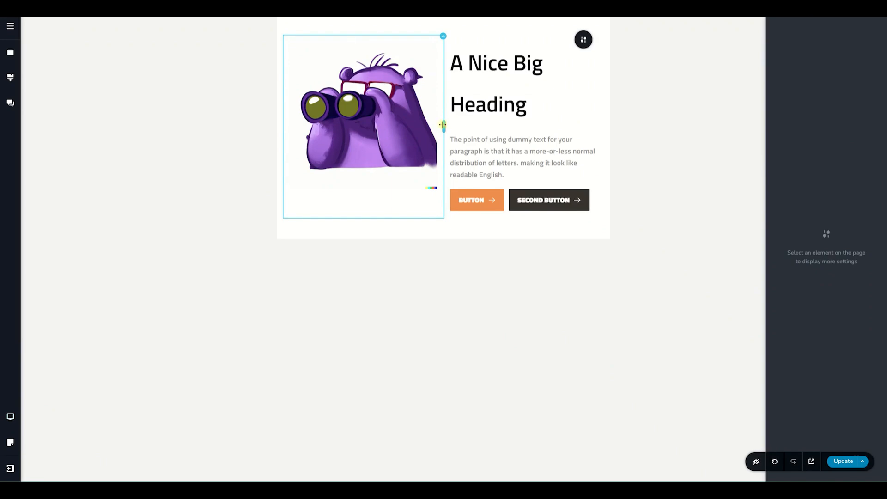
- Narrow the image column to about 32.1 % and widen the text column so the heading fits on one line
drag(442, 125, 385, 124)
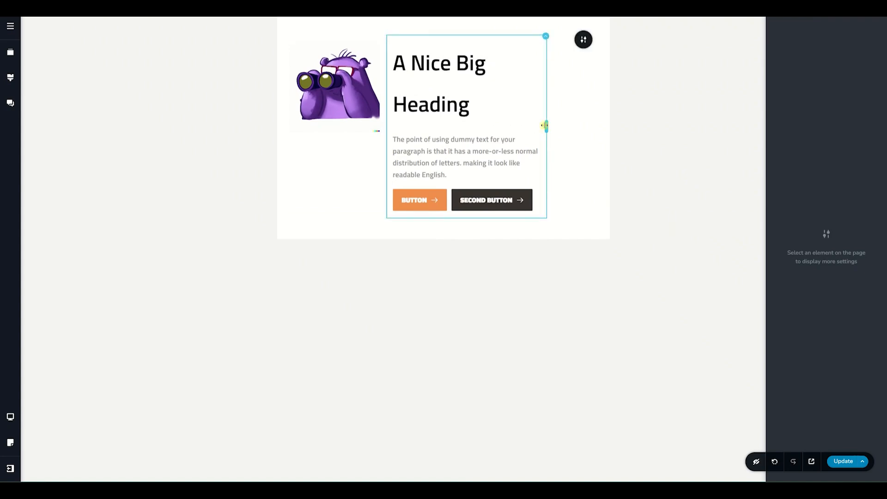
drag(544, 125, 585, 126)
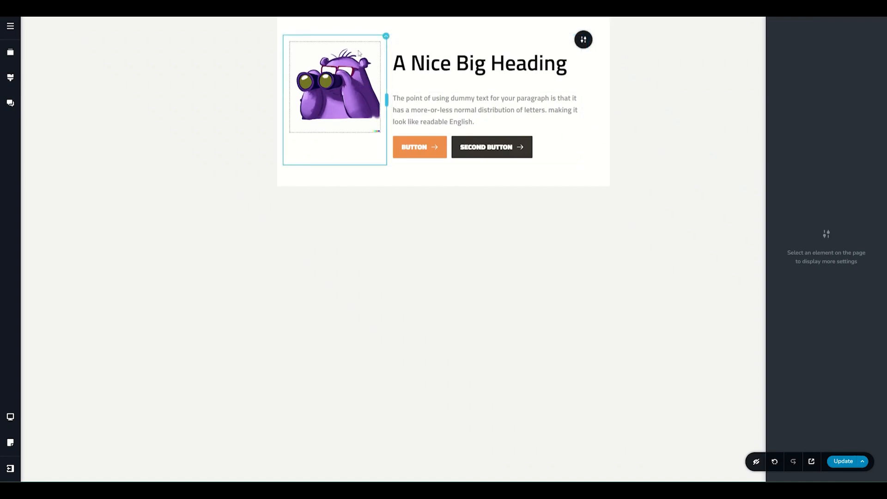
- Centre the image column's content vertically in the tablet view and return to the desktop view
click(385, 36)
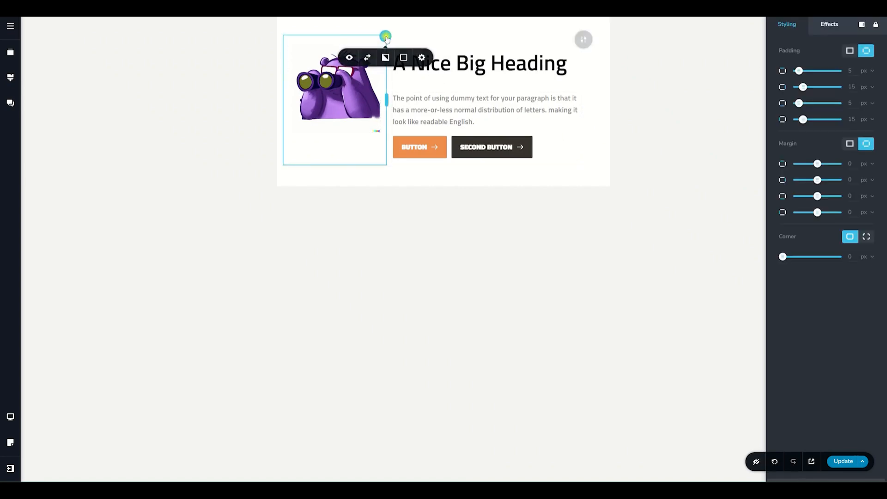
click(421, 57)
click(428, 128)
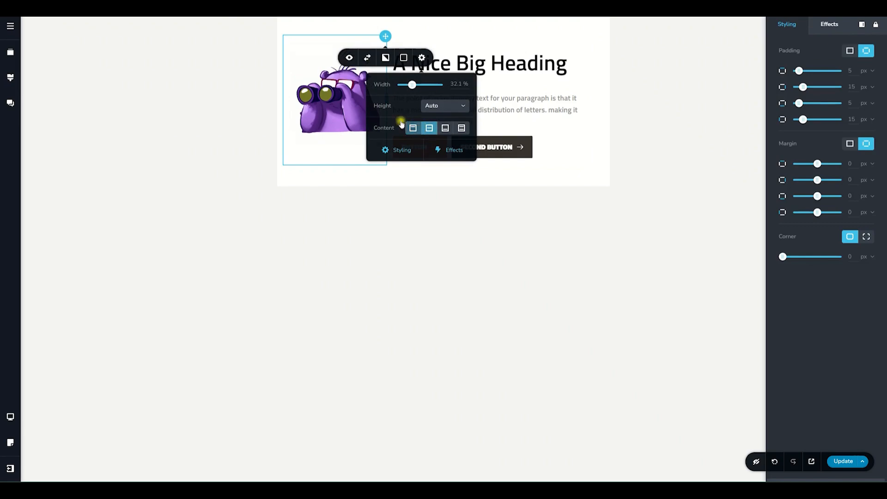
click(619, 171)
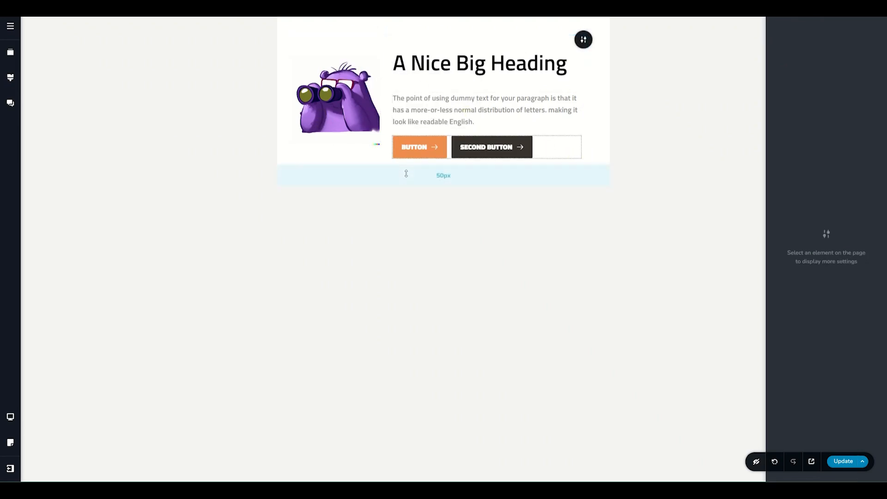
click(10, 417)
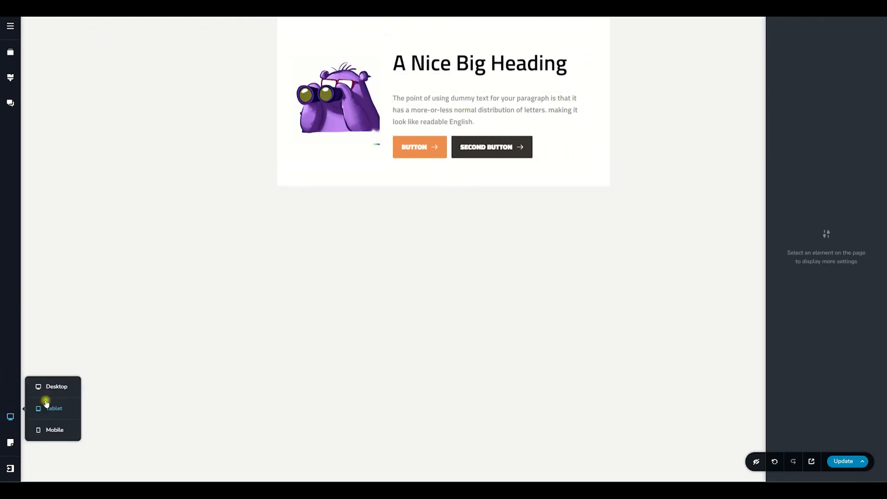
click(55, 388)
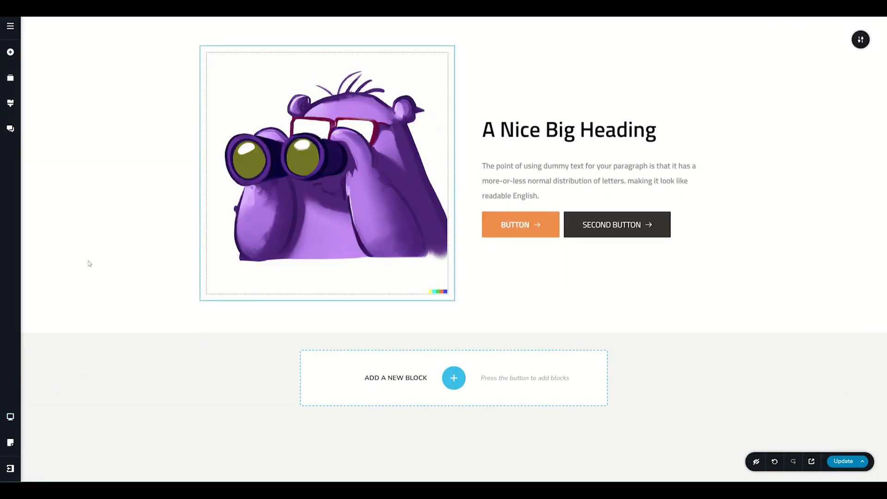
- Switch the page to the mobile view
click(10, 416)
click(55, 429)
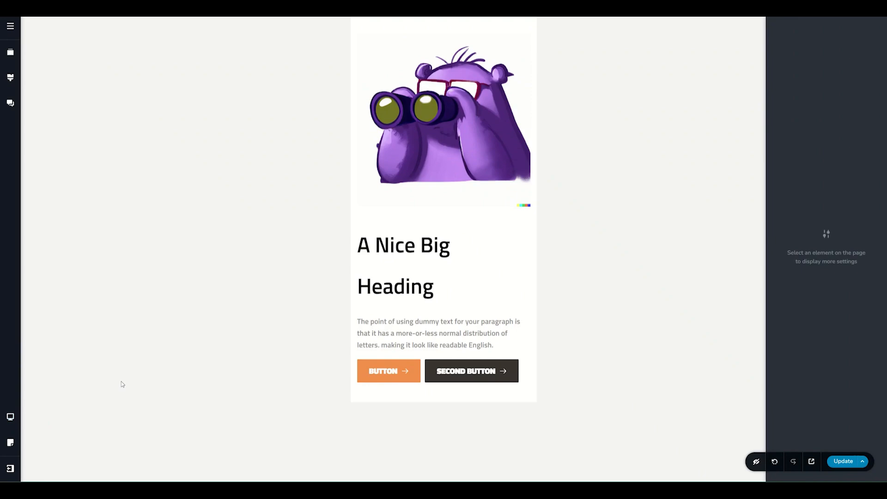
- Try narrowing the image and text columns to sit side by side in the mobile view and undo both width changes
click(464, 168)
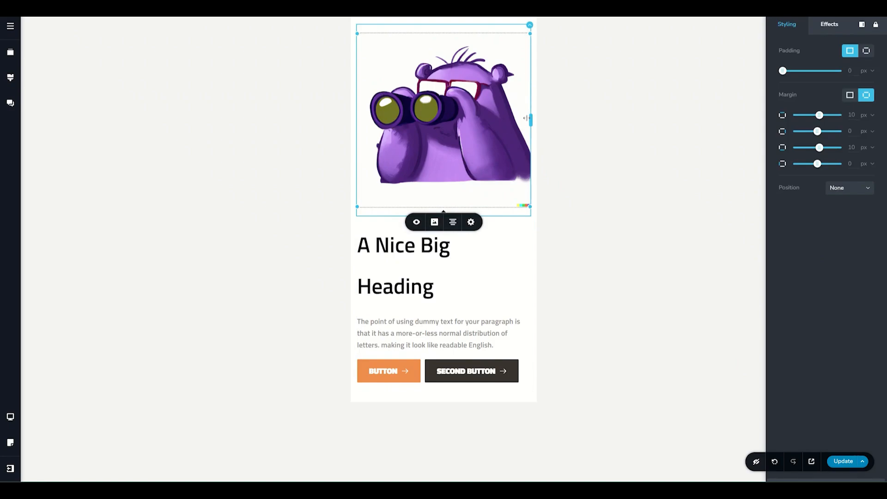
drag(528, 118, 433, 122)
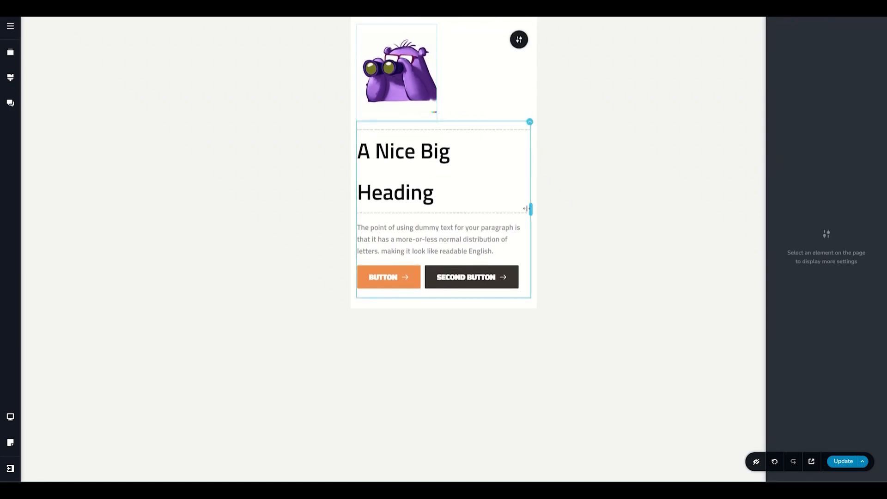
drag(525, 208, 446, 206)
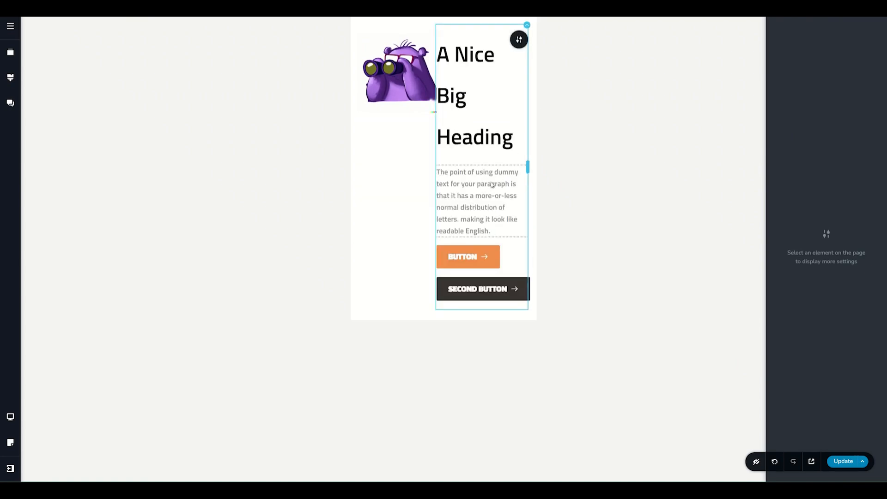
key(ctrl+z)
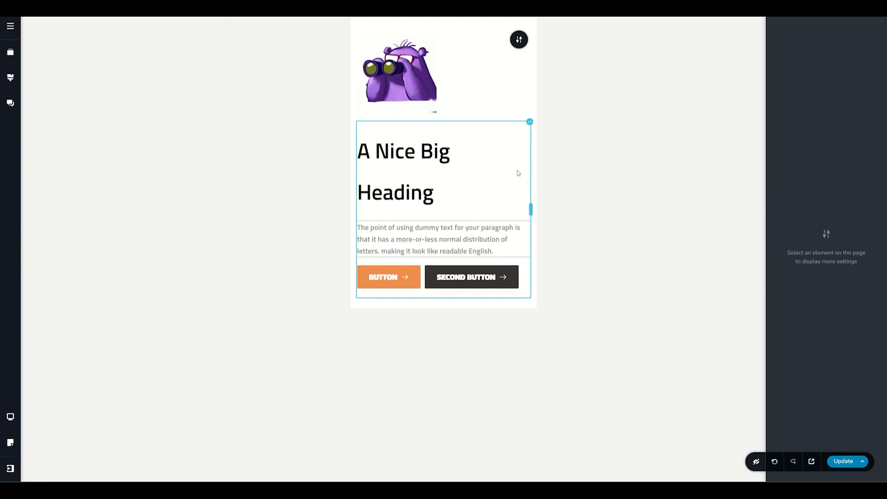
key(ctrl+z)
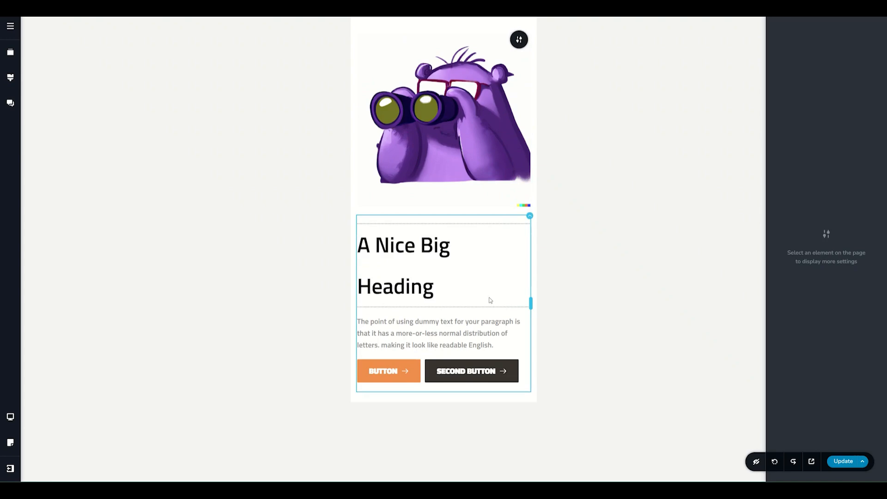
- Reverse the hero block's columns in the mobile view so the text comes above the image
click(530, 217)
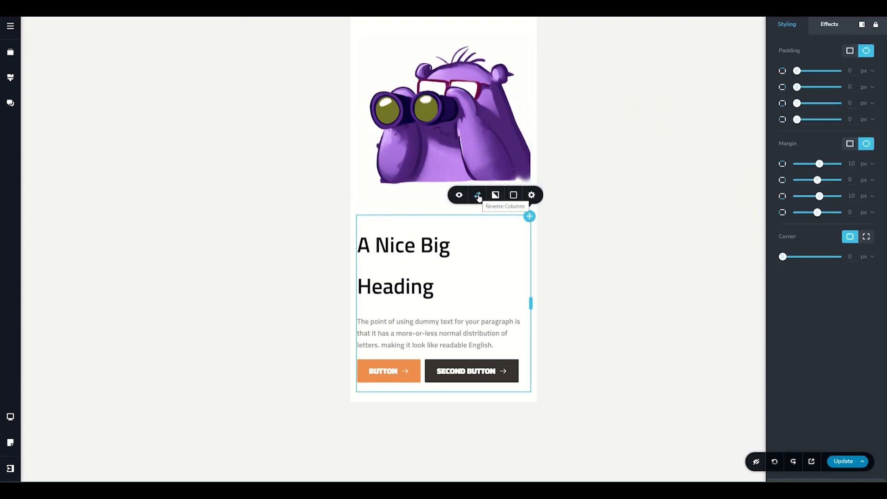
click(478, 196)
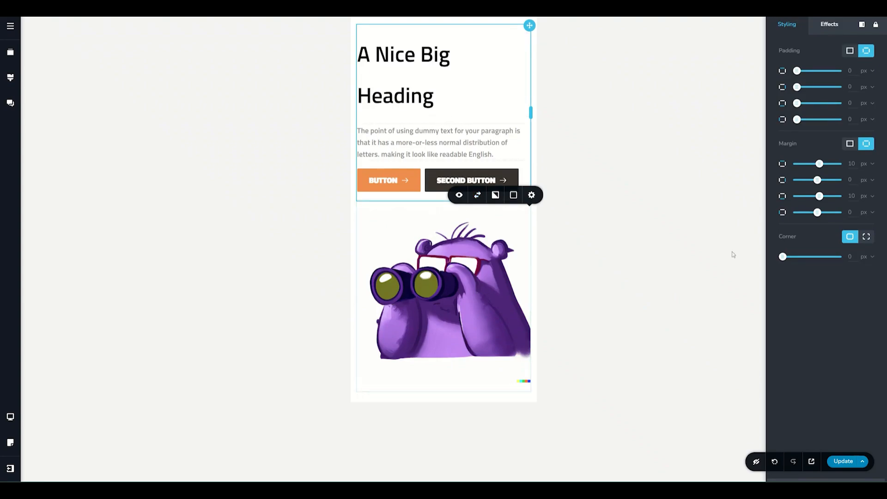
- Check the column order in the tablet and desktop views and return to the mobile view
click(9, 417)
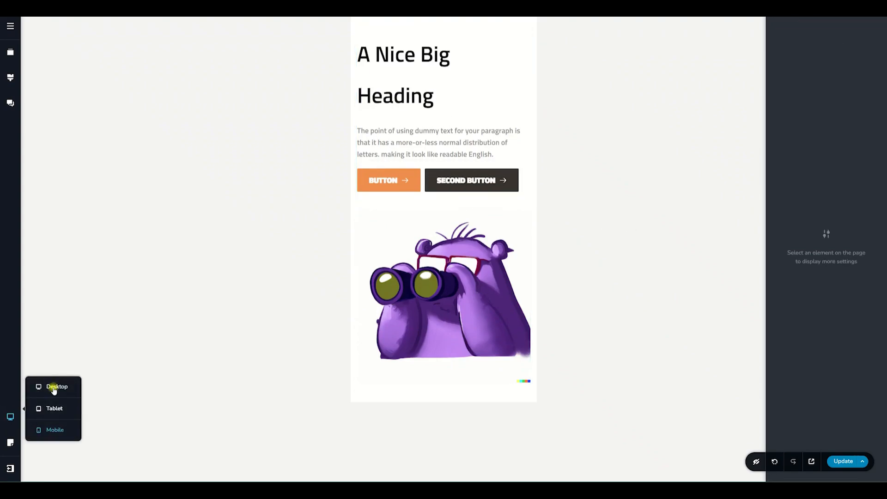
click(51, 408)
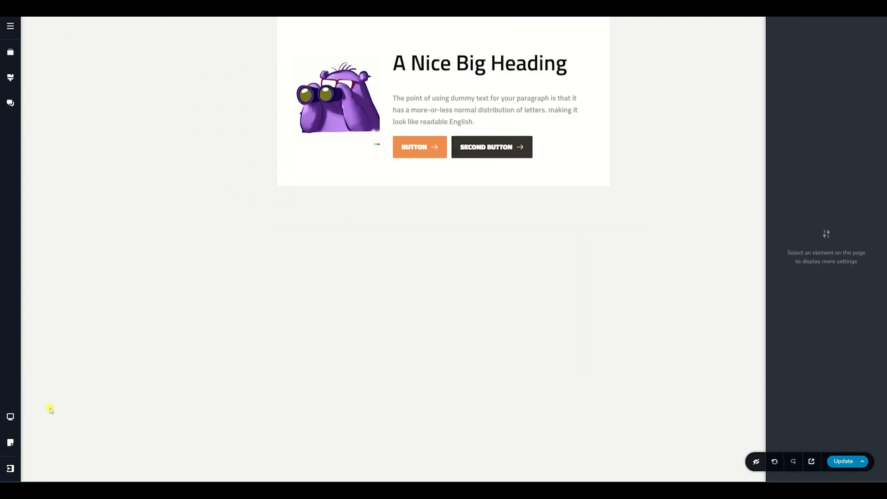
click(10, 417)
click(51, 382)
click(10, 418)
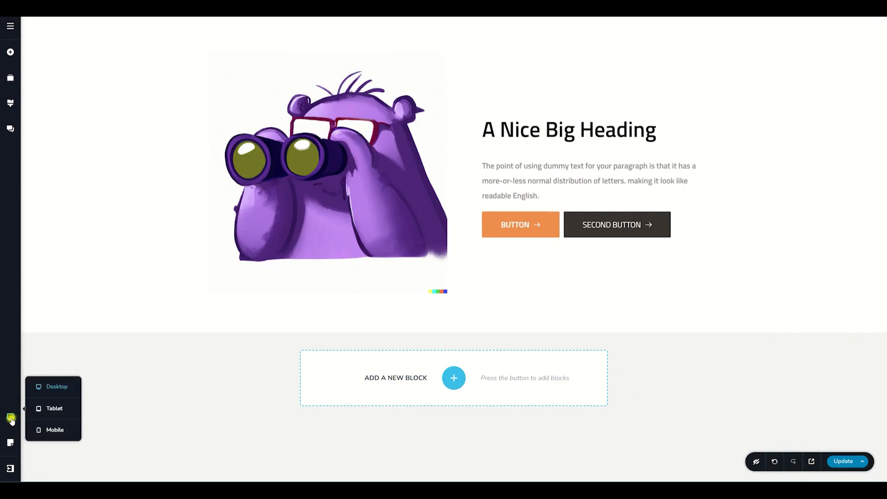
click(57, 433)
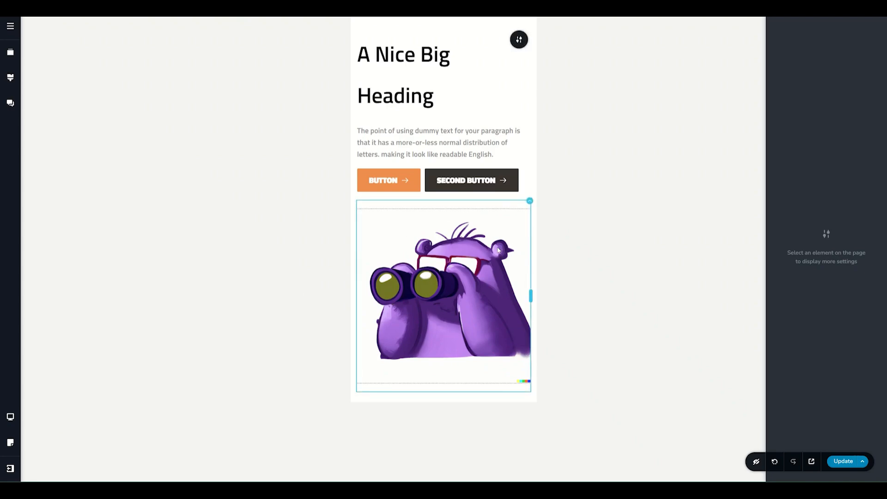
- Hide the image column in the mobile view
click(451, 280)
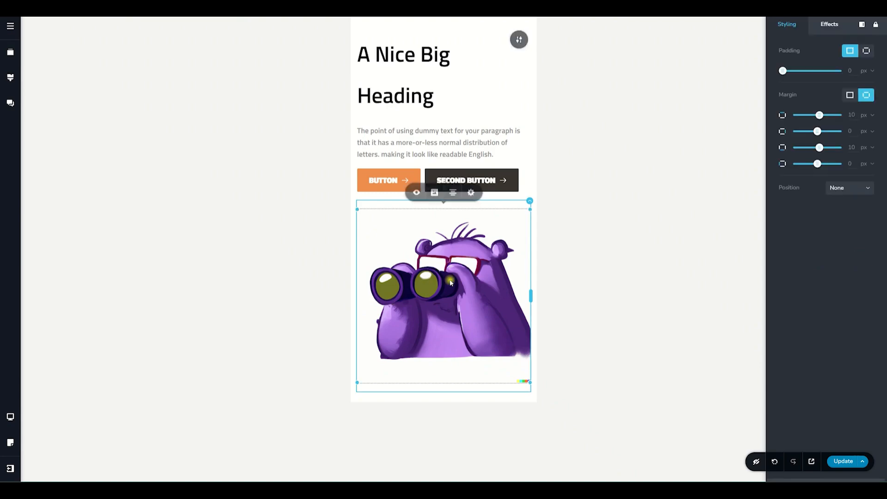
click(530, 203)
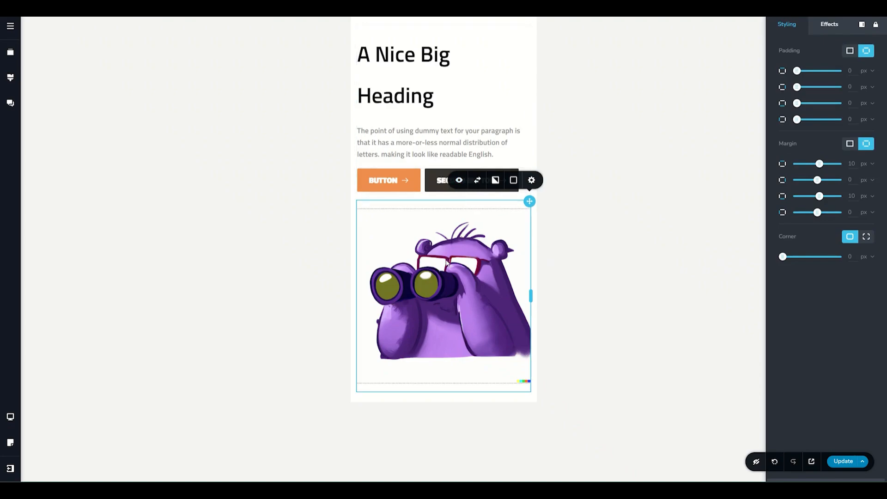
click(463, 203)
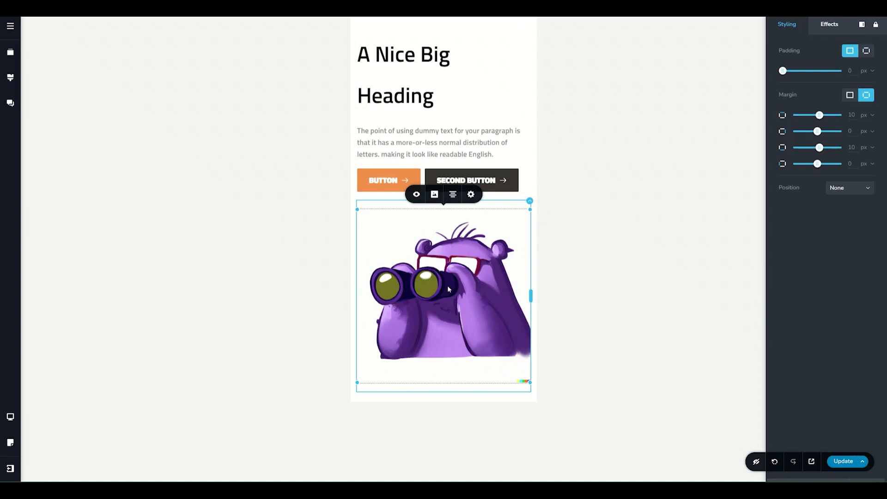
click(529, 202)
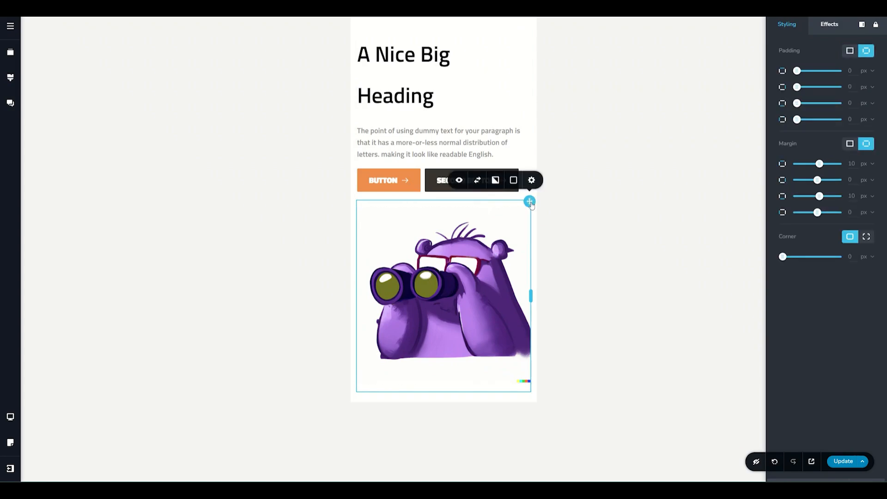
click(458, 183)
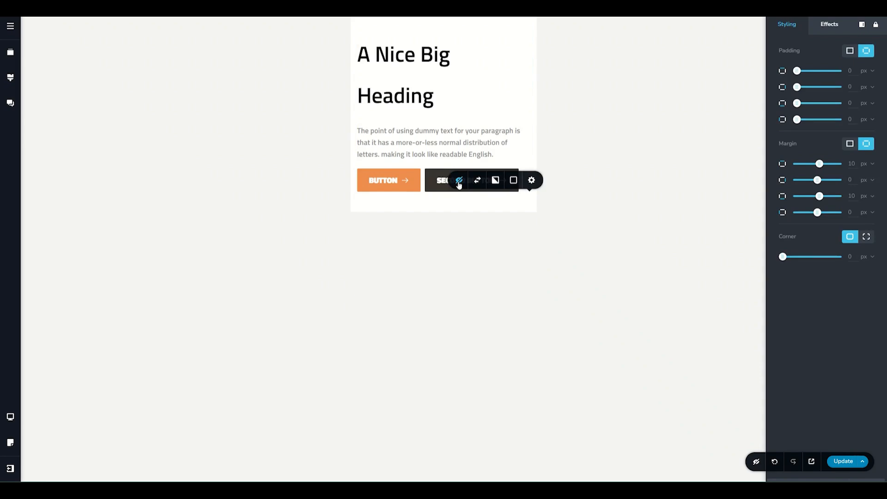
- Check the image column's visibility in the tablet and desktop views and return to the mobile view
click(10, 416)
click(42, 415)
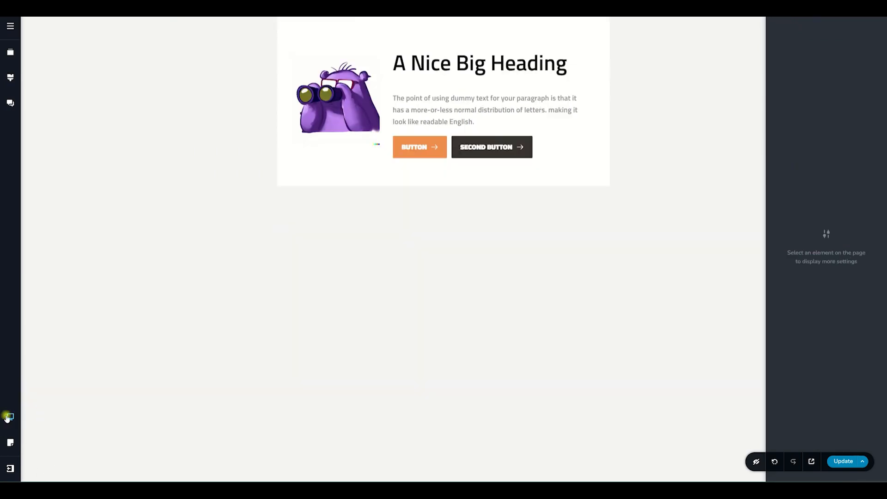
click(10, 417)
click(41, 390)
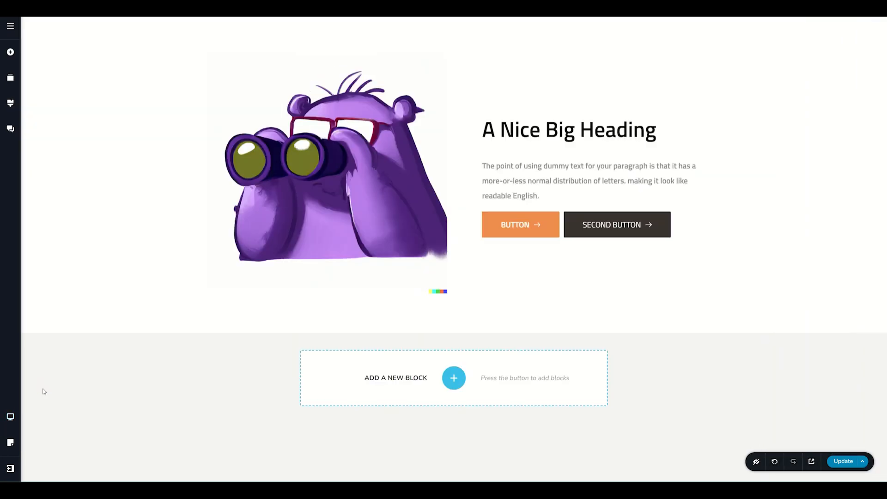
click(11, 417)
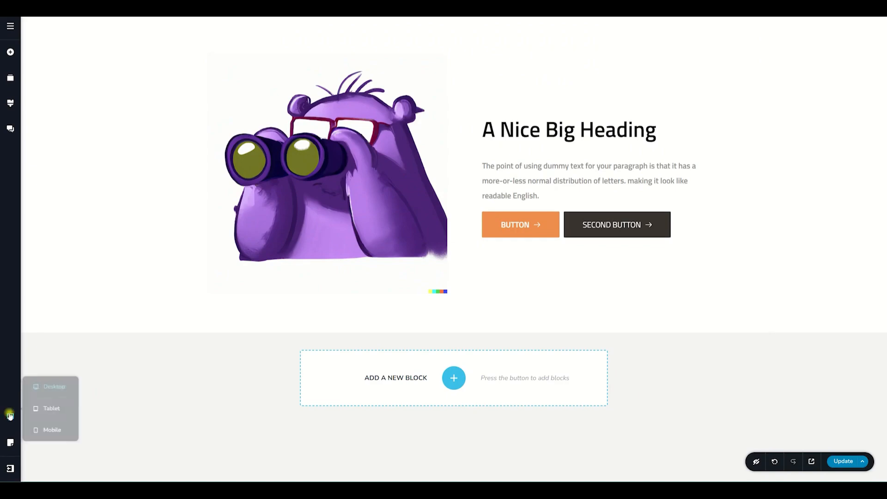
click(44, 429)
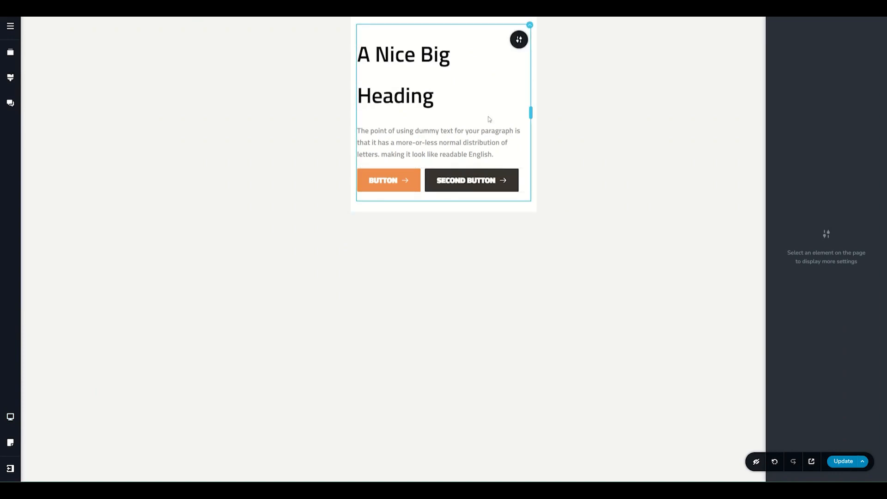
- Turn on the display of hidden elements and make the image column visible again on mobile
click(756, 462)
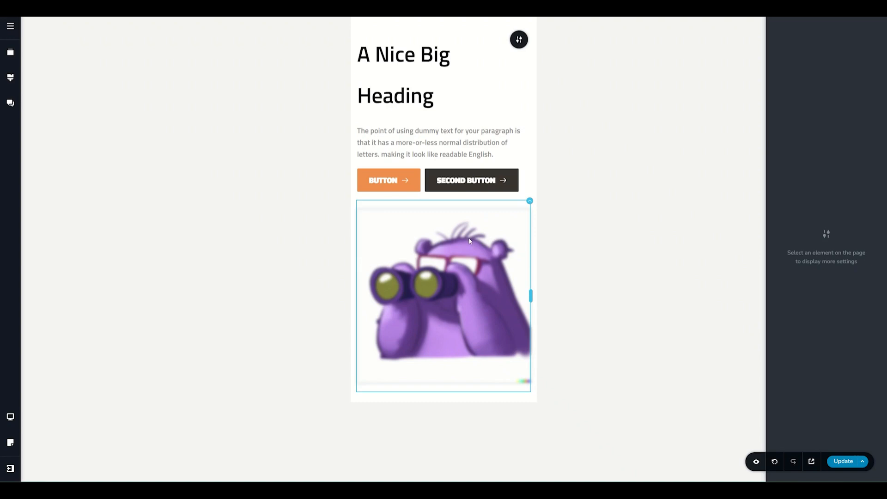
click(529, 201)
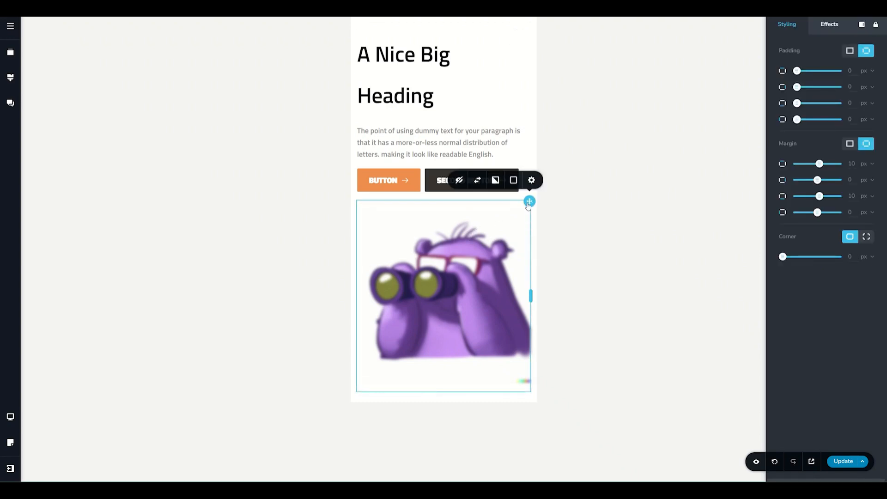
click(461, 182)
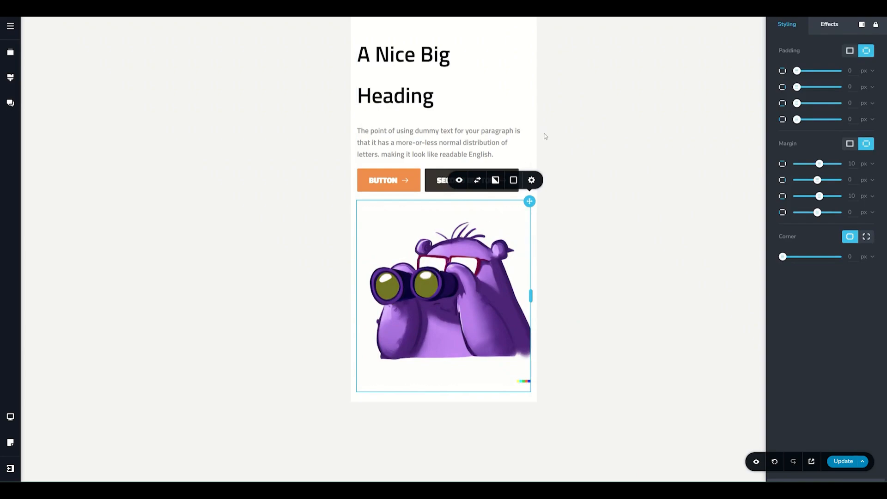
- Switch to the desktop view and turn off Show on Desktop in the hero block's advanced styling
click(9, 417)
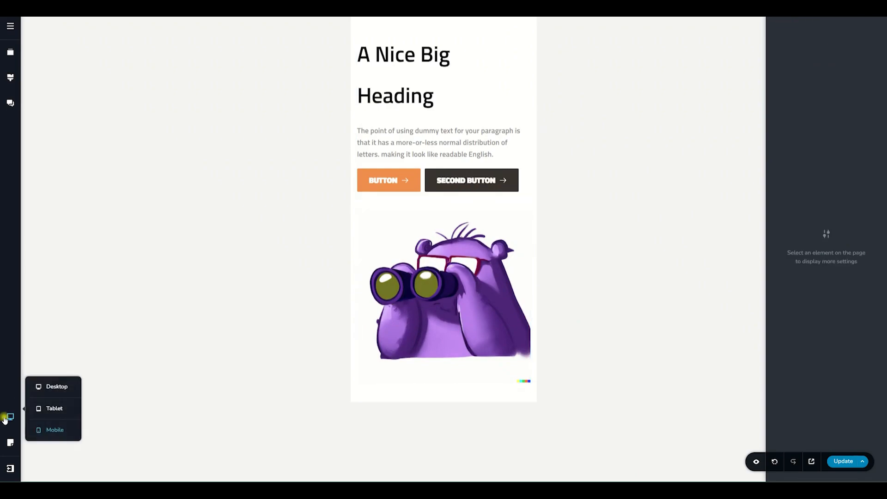
click(52, 389)
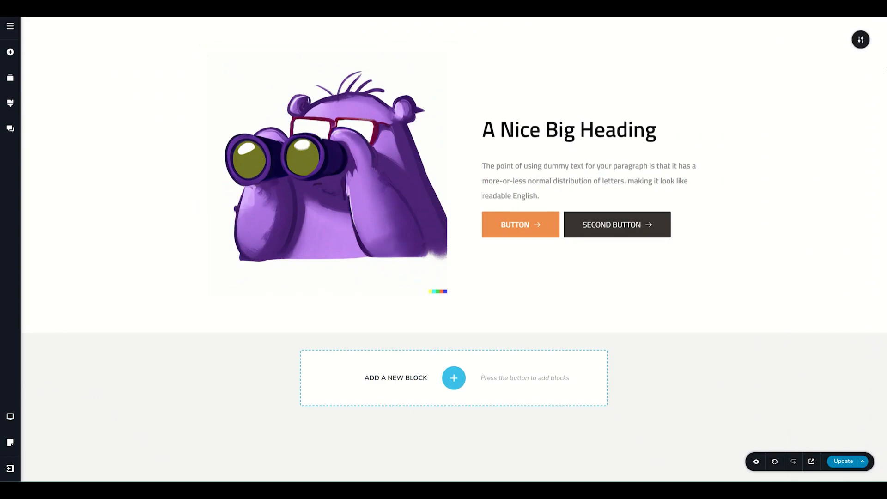
click(859, 40)
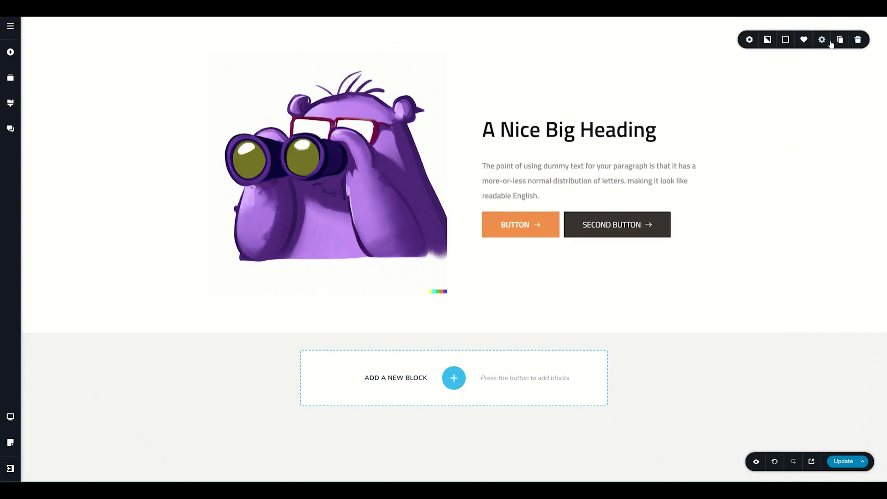
click(822, 40)
click(801, 130)
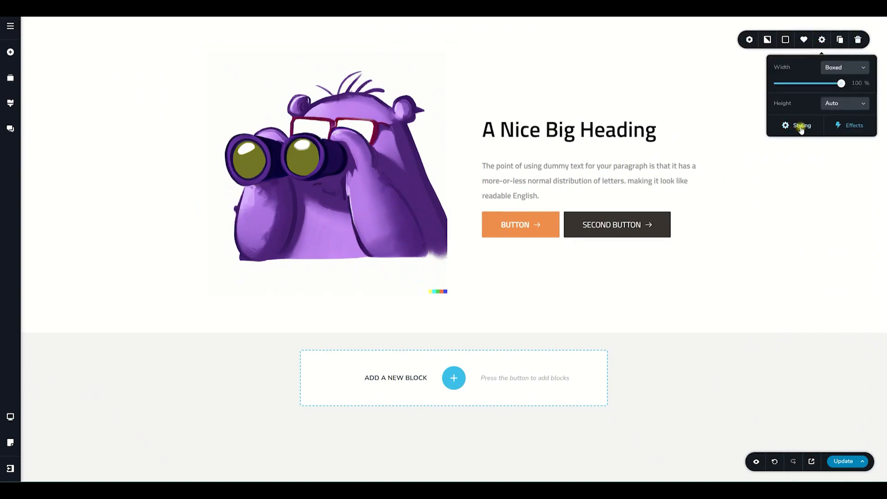
click(813, 52)
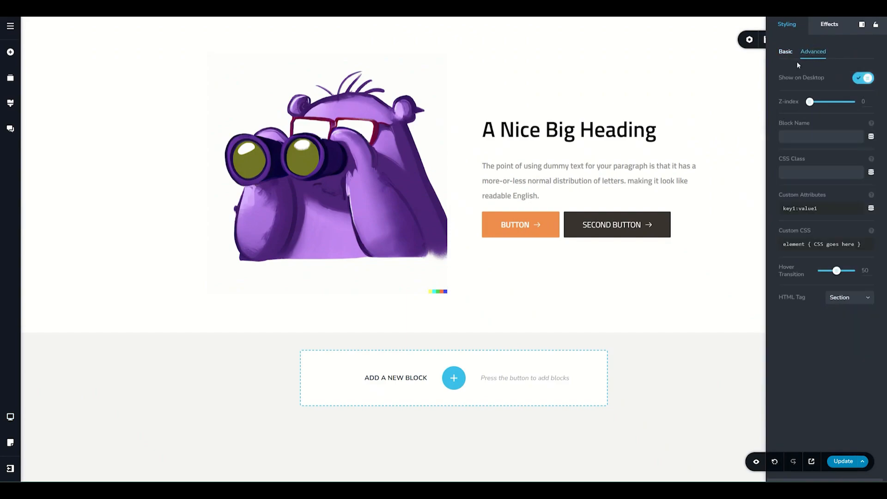
click(863, 78)
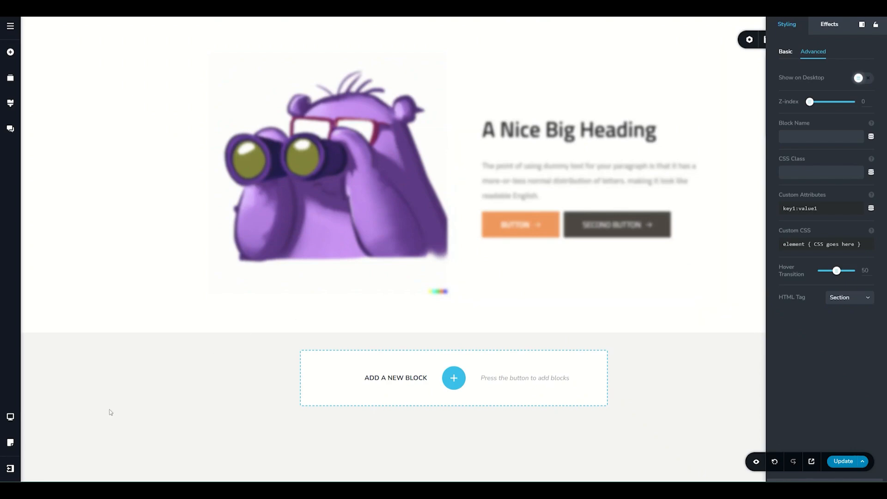
- Check the block's visibility in the tablet and mobile views and return to the desktop view
click(10, 417)
click(45, 411)
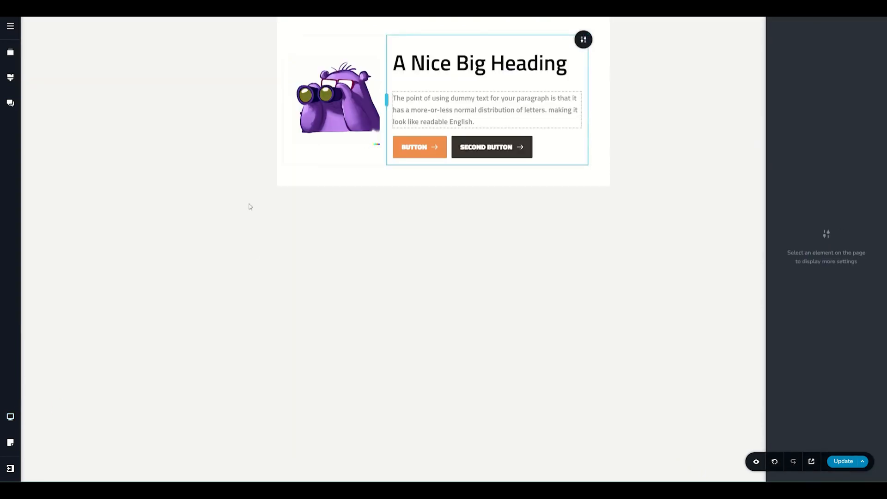
click(10, 416)
click(45, 428)
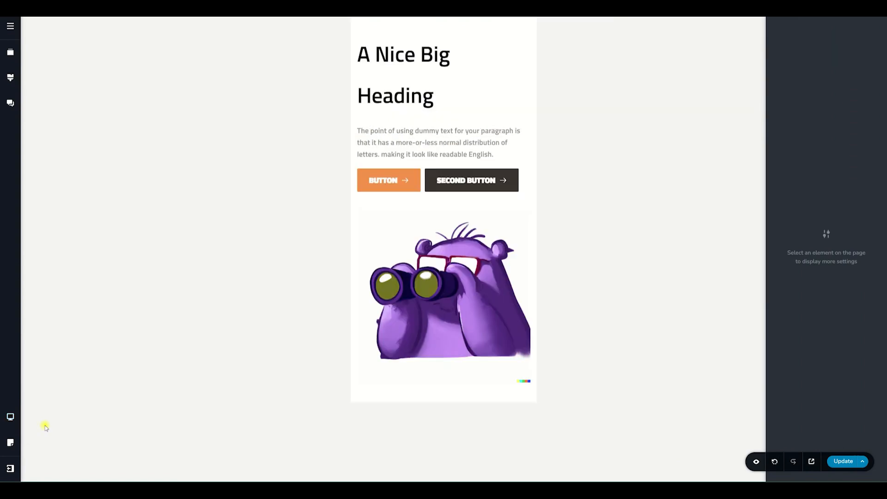
click(10, 417)
click(56, 386)
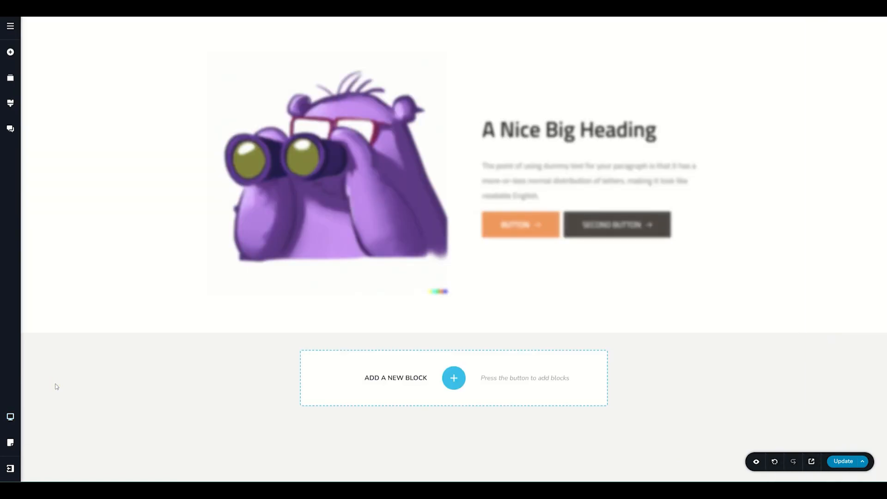